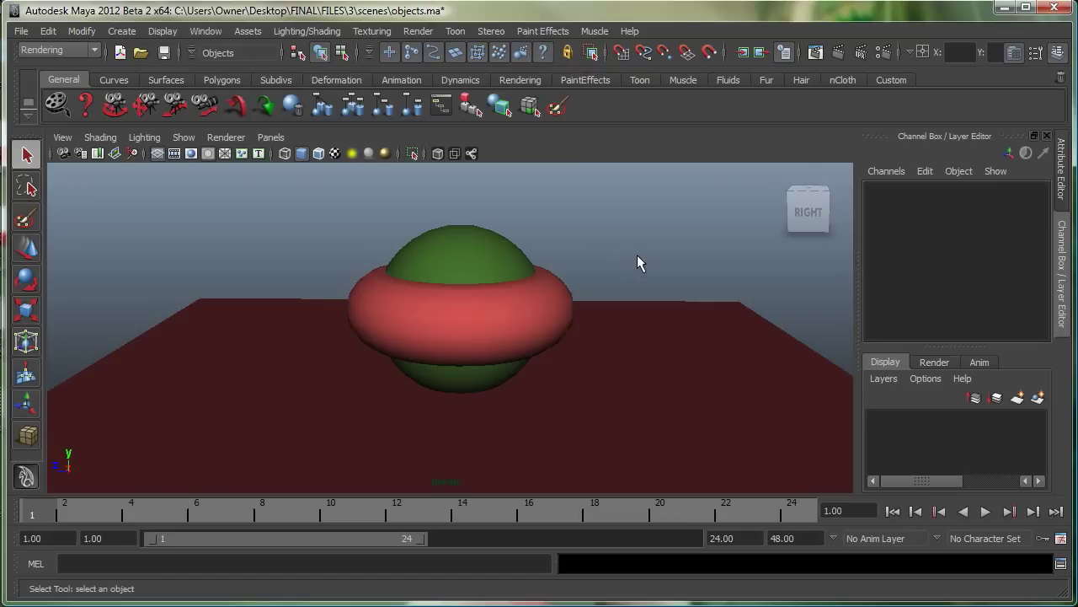
# Bring up the hotbox of all menus, then dismiss it
pyautogui.press('space')
pyautogui.press('space')
pyautogui.press('space')
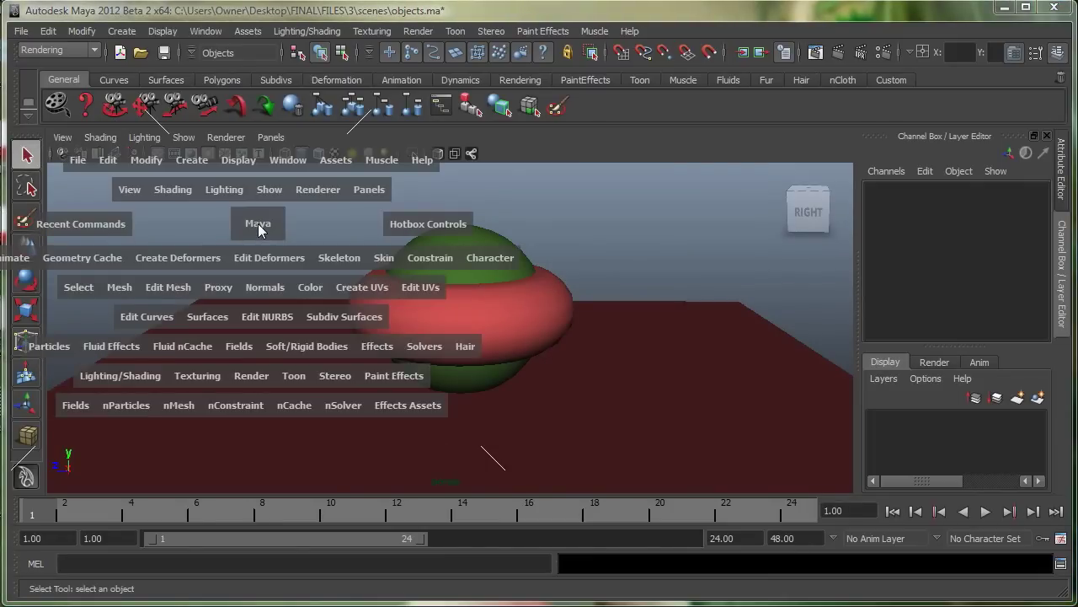
pyautogui.press('space')
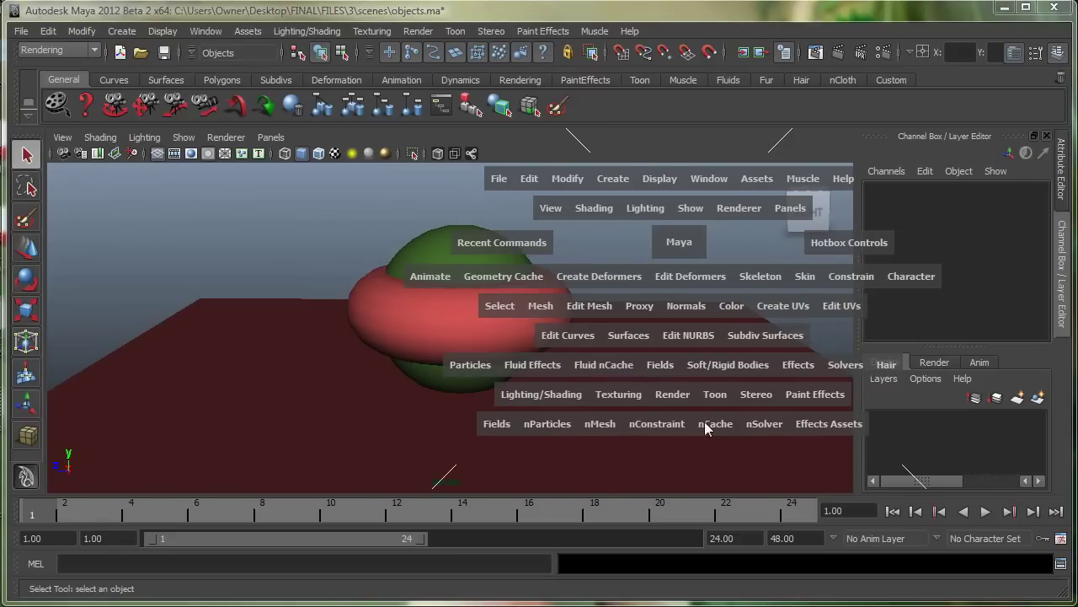
pyautogui.press('space')
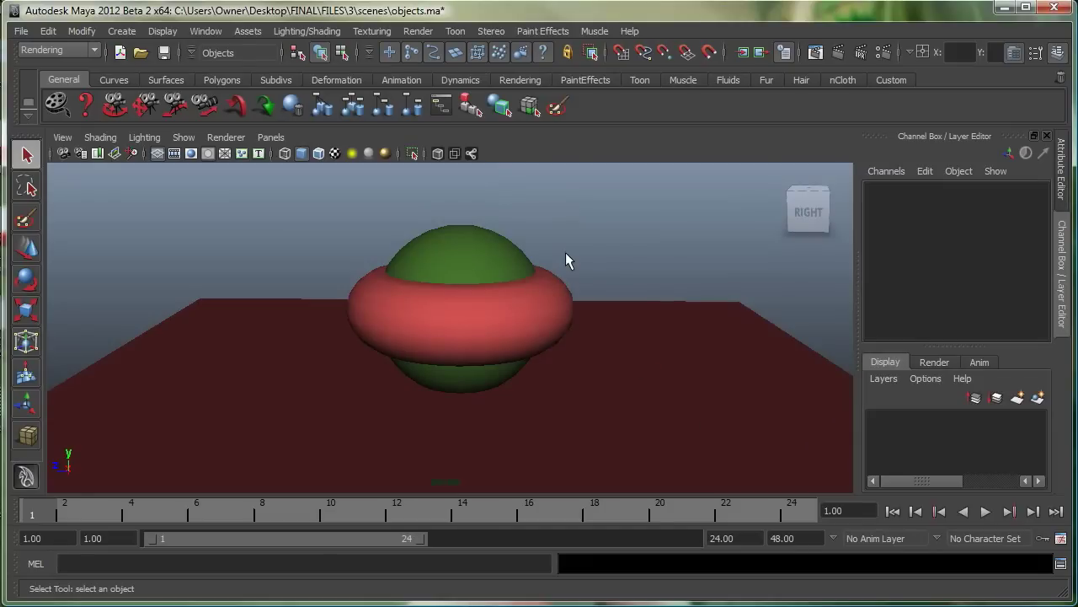
# Hide every interface panel with Display > UI Elements > Hide All UI Elements
pyautogui.click(163, 32)
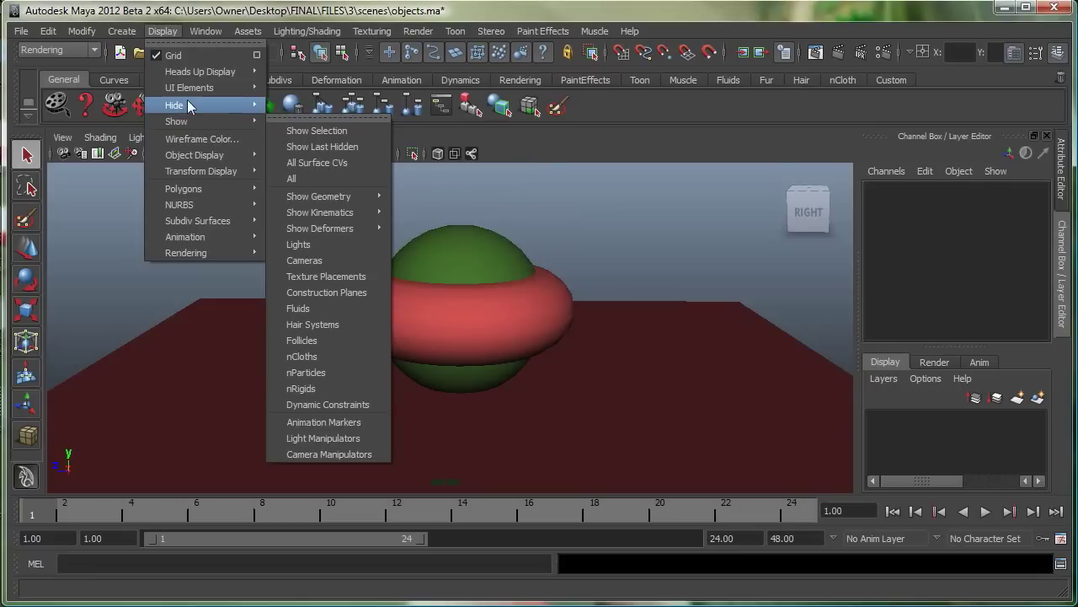
pyautogui.moveTo(222, 88)
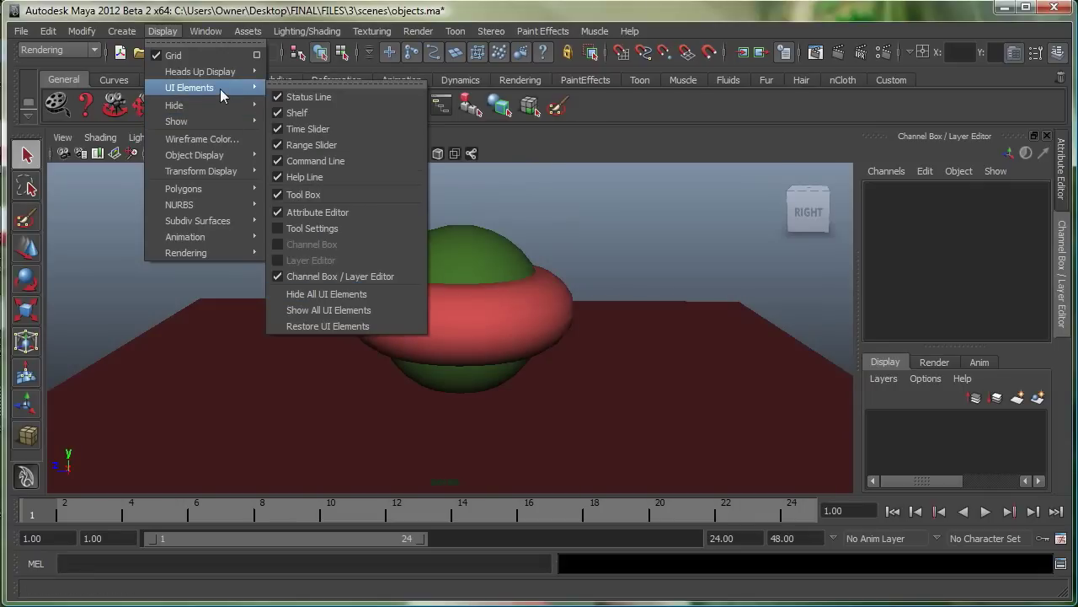
pyautogui.click(329, 293)
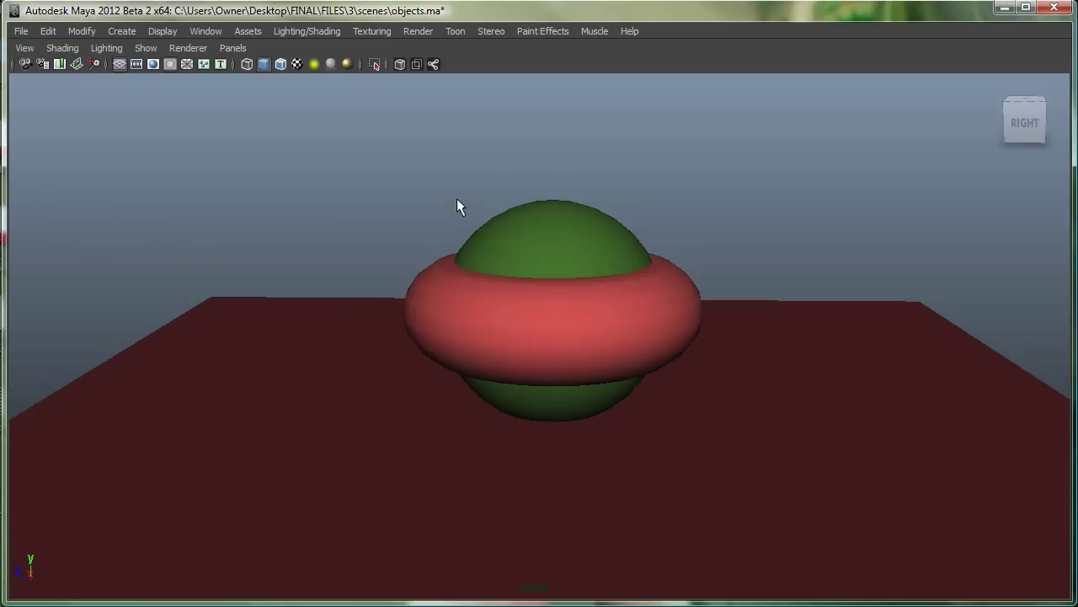
# Look through the Display > UI Elements menu again and close it without changes
pyautogui.click(169, 31)
pyautogui.moveTo(194, 118)
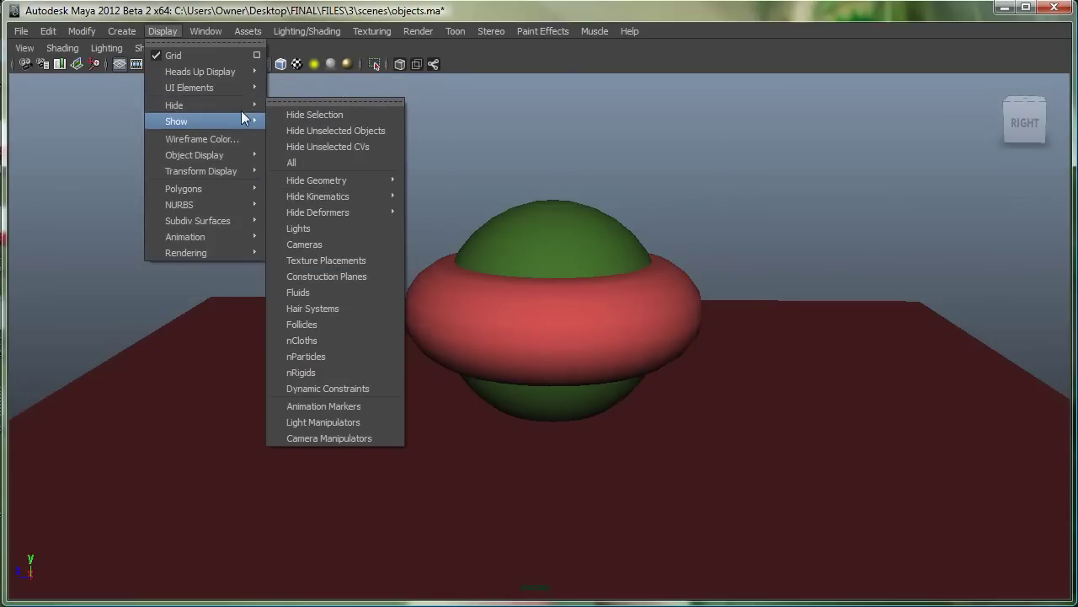
pyautogui.moveTo(229, 88)
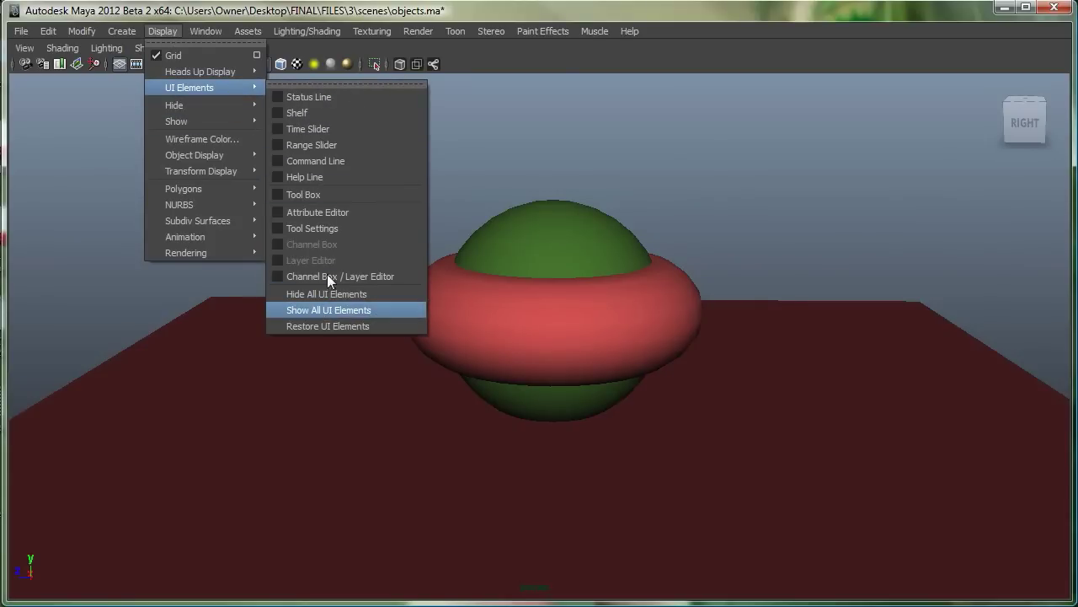
pyautogui.click(552, 124)
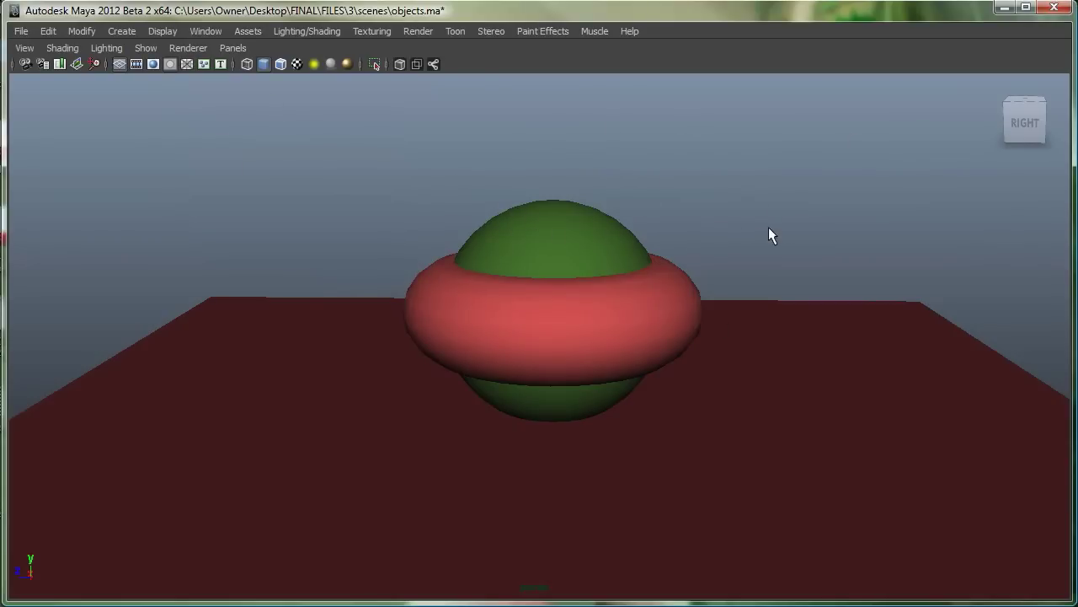
pyautogui.press('space')
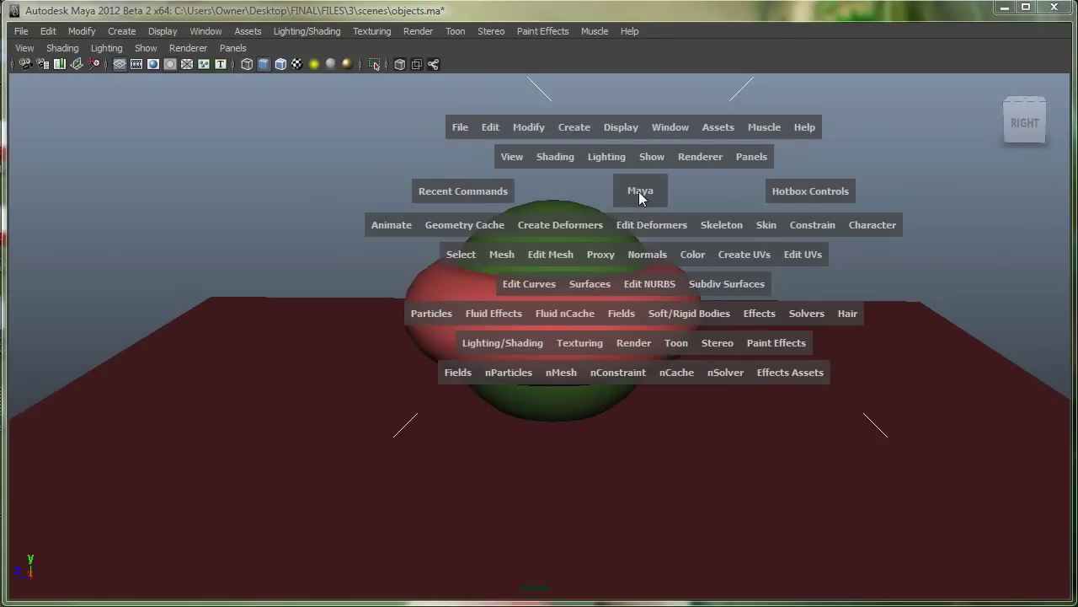
pyautogui.click(498, 258)
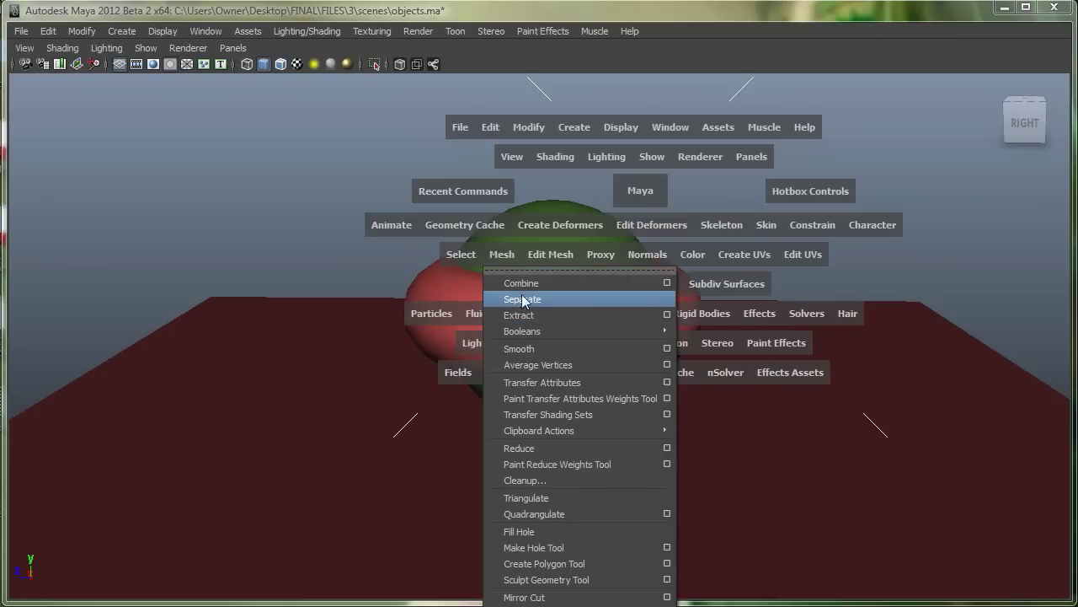
pyautogui.click(935, 231)
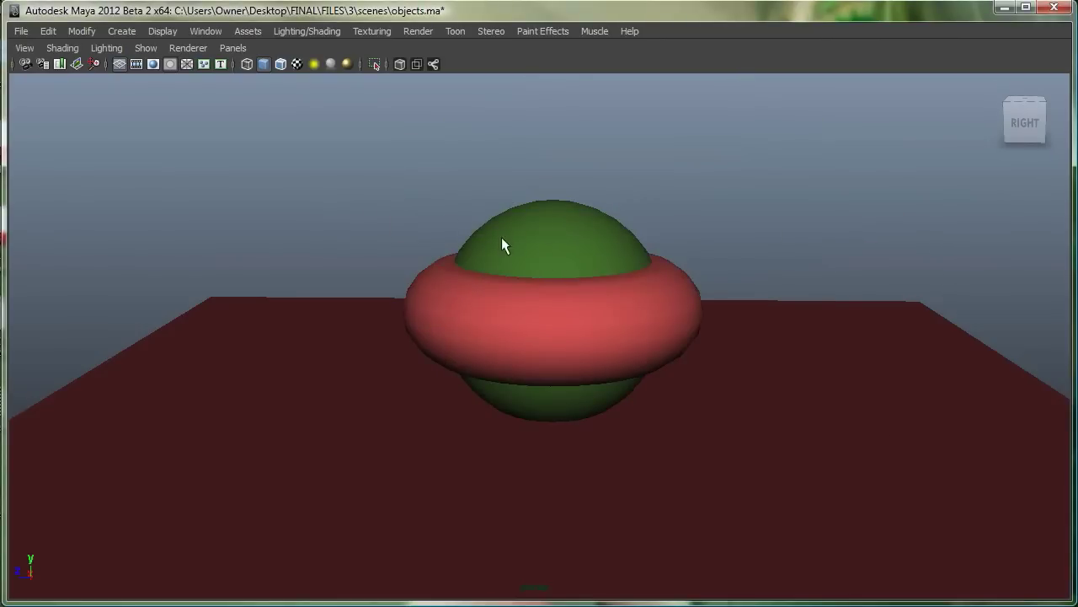
pyautogui.press('space')
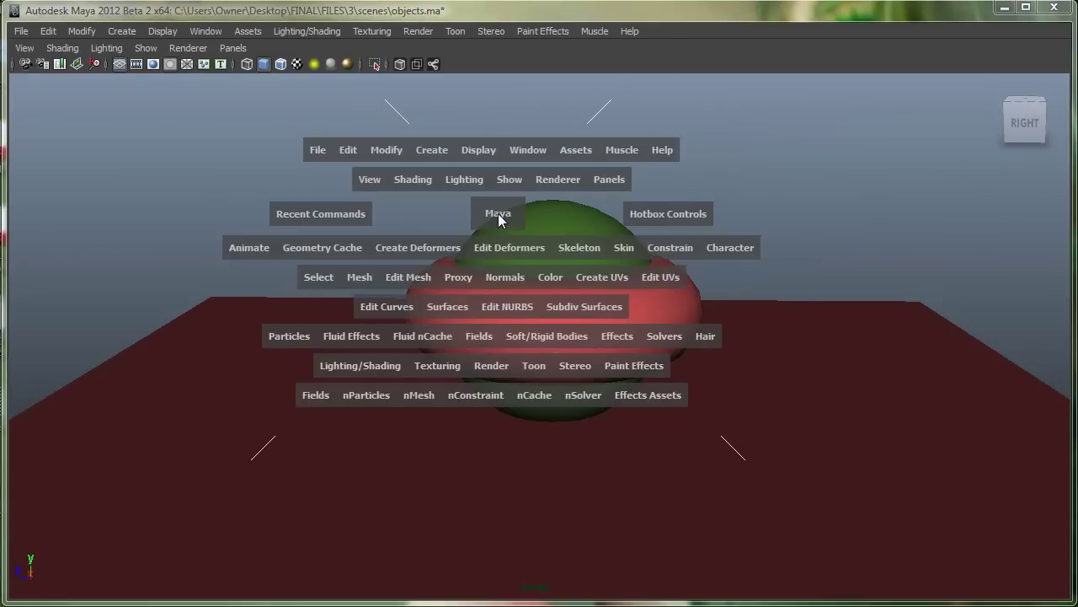
pyautogui.press('space')
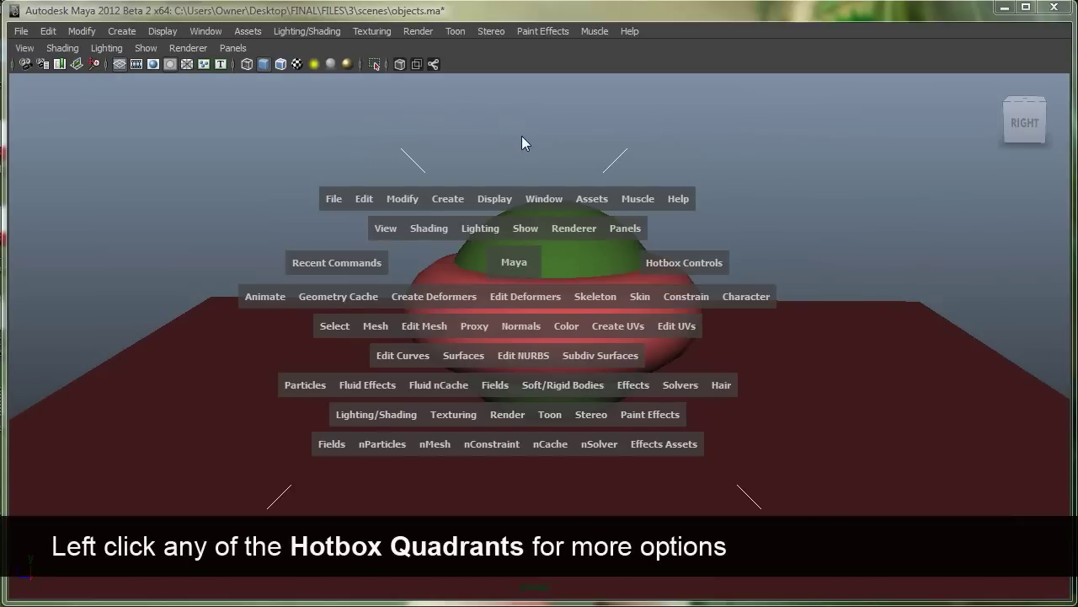
pyautogui.click(519, 132)
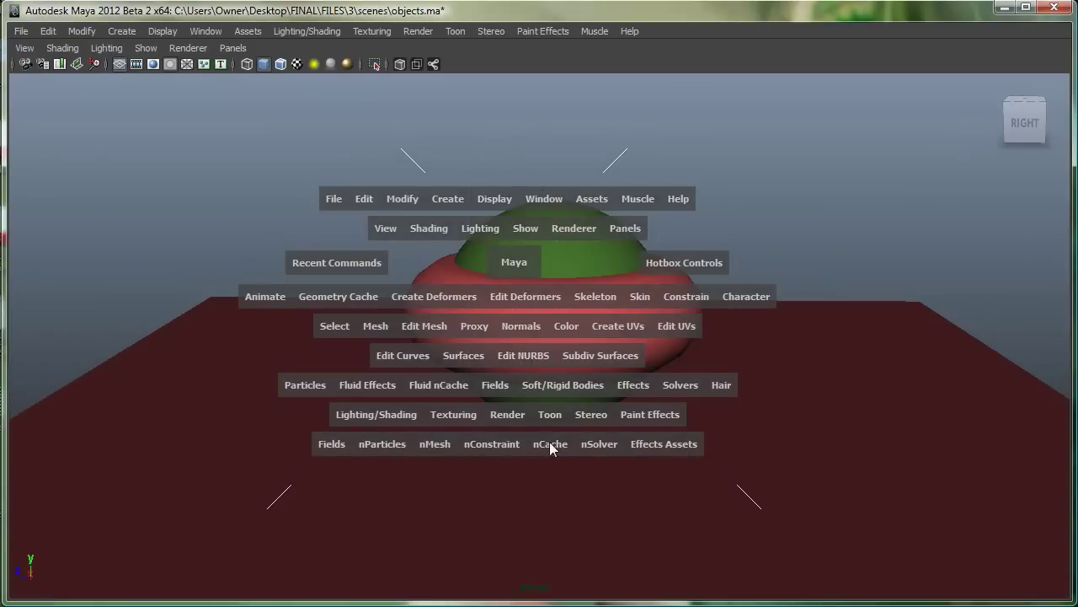
pyautogui.press('space')
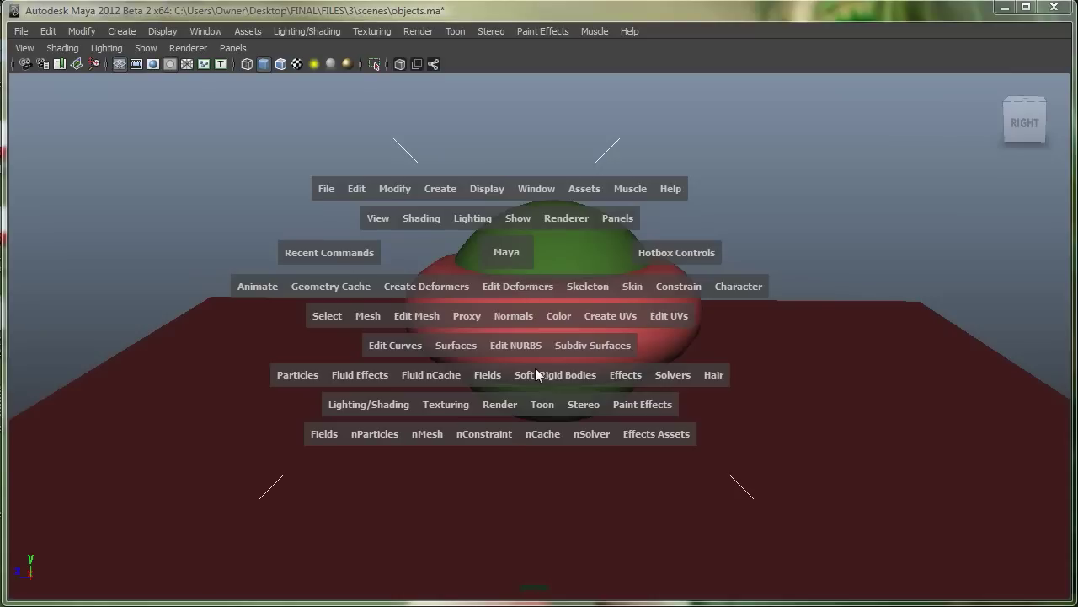
pyautogui.moveTo(516, 469)
pyautogui.mouseDown()
pyautogui.moveTo(520, 481)
pyautogui.moveTo(493, 462)
pyautogui.moveTo(568, 481)
pyautogui.moveTo(492, 524)
pyautogui.moveTo(432, 508)
pyautogui.moveTo(513, 495)
pyautogui.moveTo(519, 482)
pyautogui.mouseUp()
pyautogui.press('space')
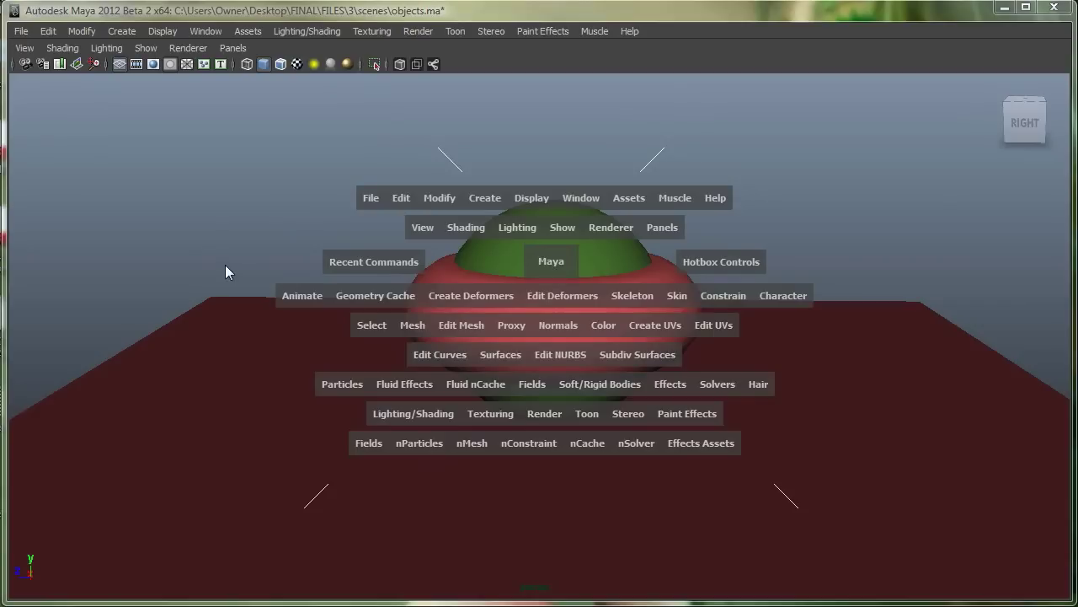
pyautogui.moveTo(225, 265); pyautogui.dragTo(226, 268)
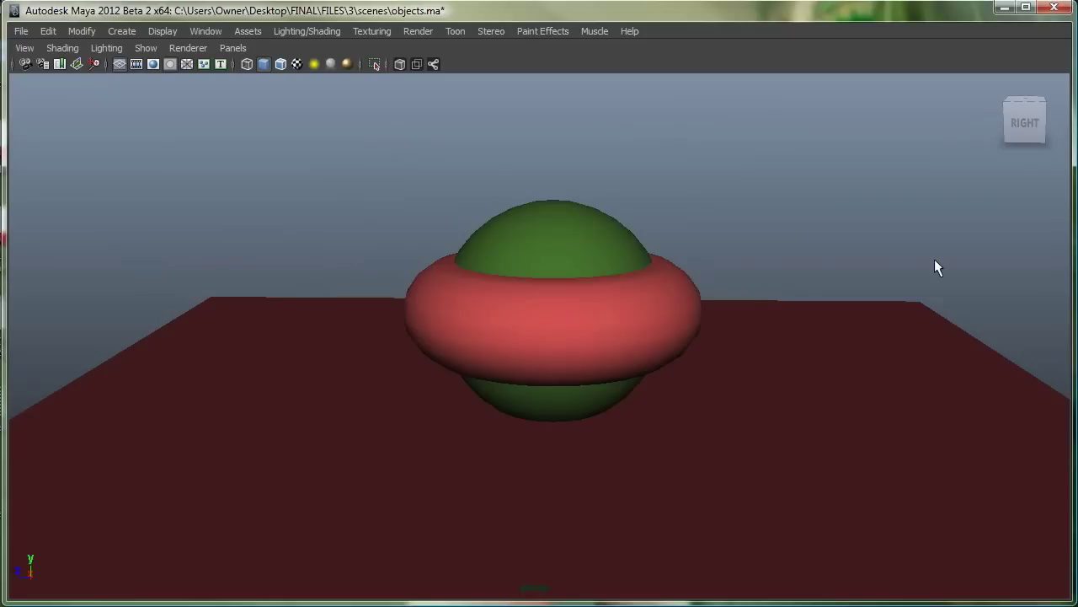
pyautogui.press('space')
pyautogui.moveTo(798, 250); pyautogui.dragTo(805, 257)
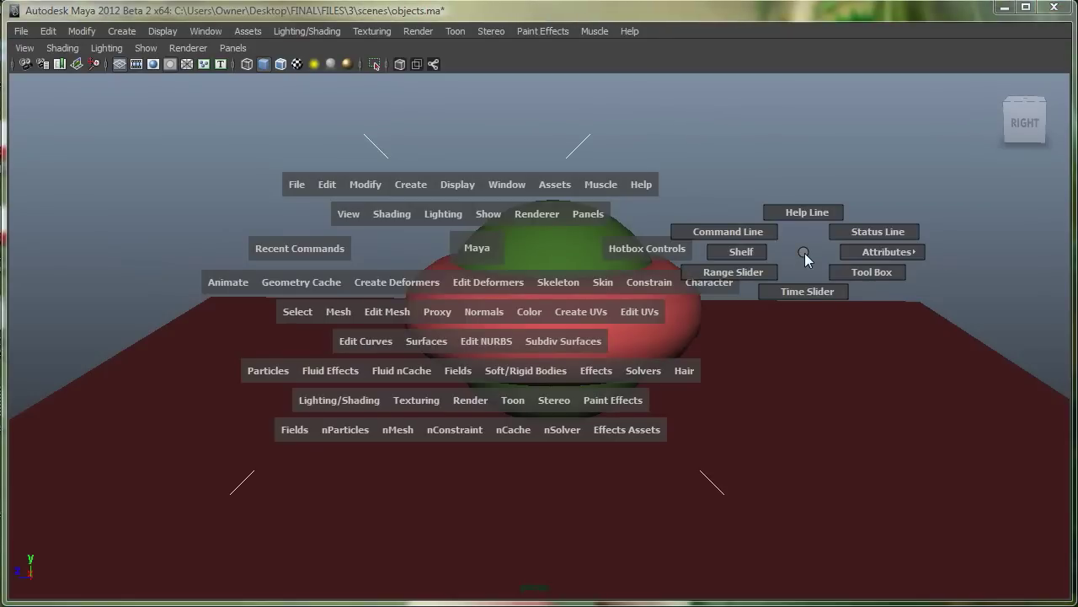
pyautogui.moveTo(804, 257); pyautogui.dragTo(842, 302)
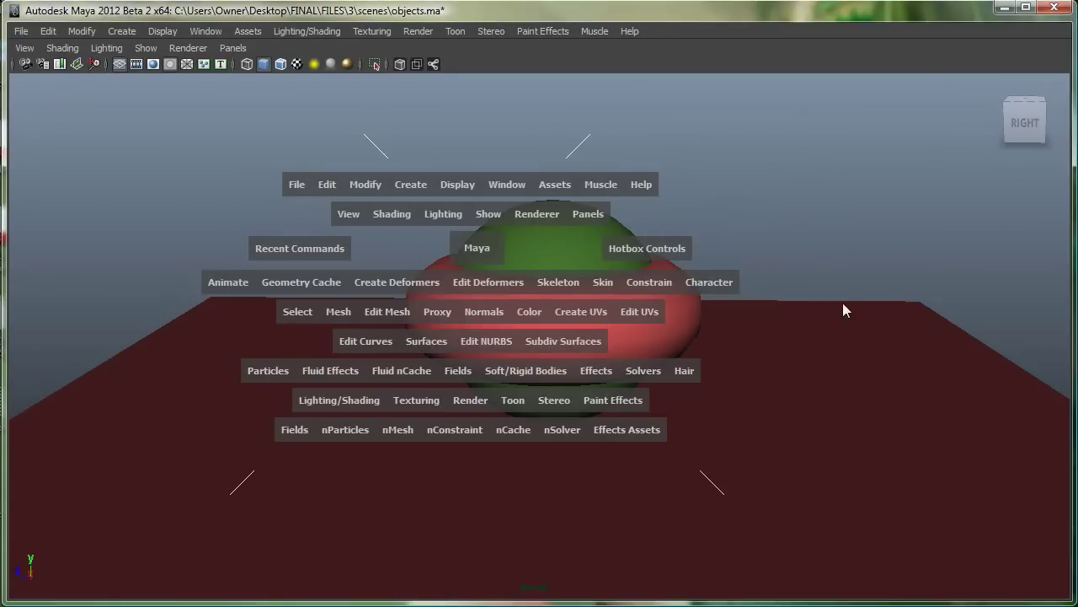
pyautogui.press('space')
pyautogui.moveTo(574, 260); pyautogui.dragTo(672, 257)
pyautogui.press('space')
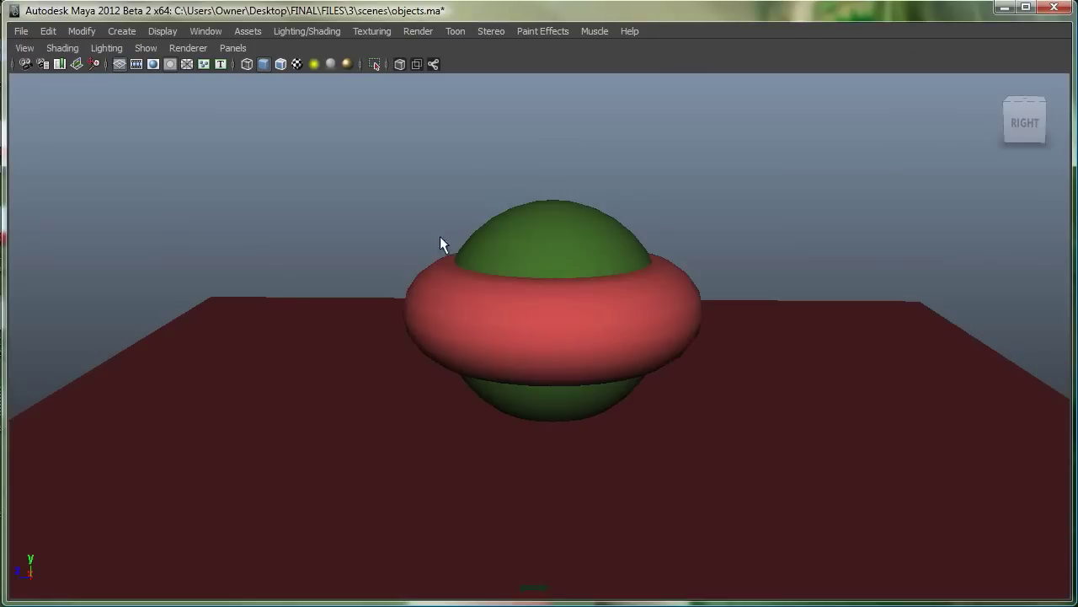
pyautogui.press('space')
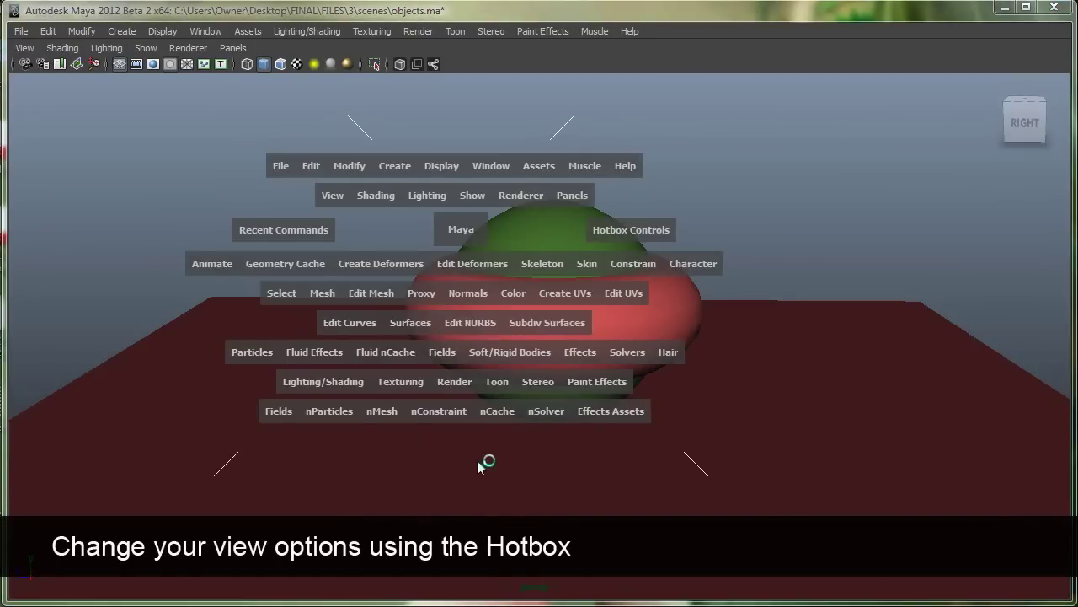
pyautogui.press('space')
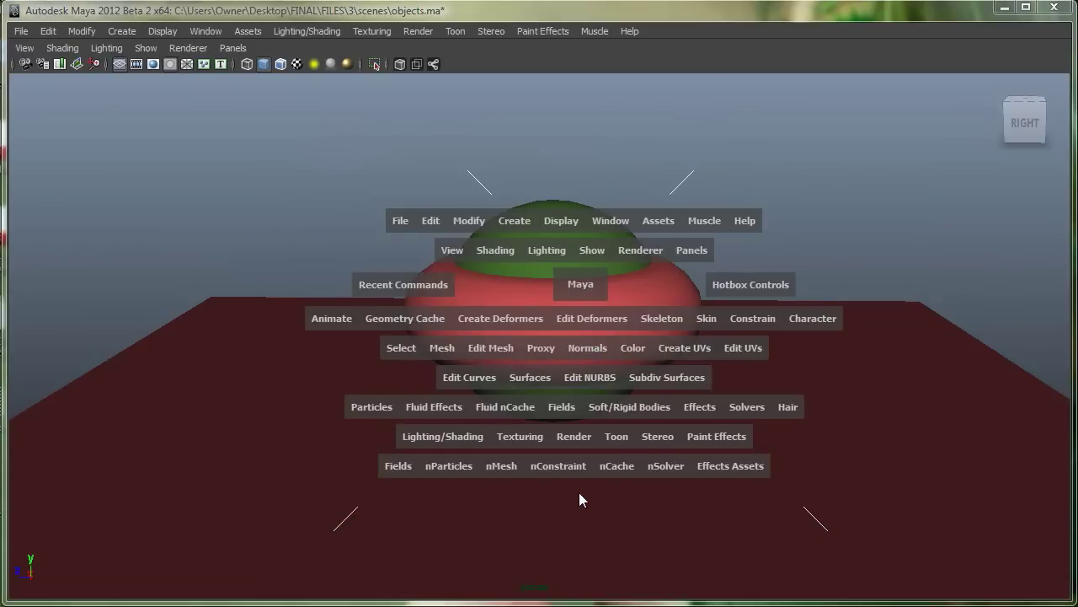
pyautogui.moveTo(579, 502); pyautogui.dragTo(580, 462)
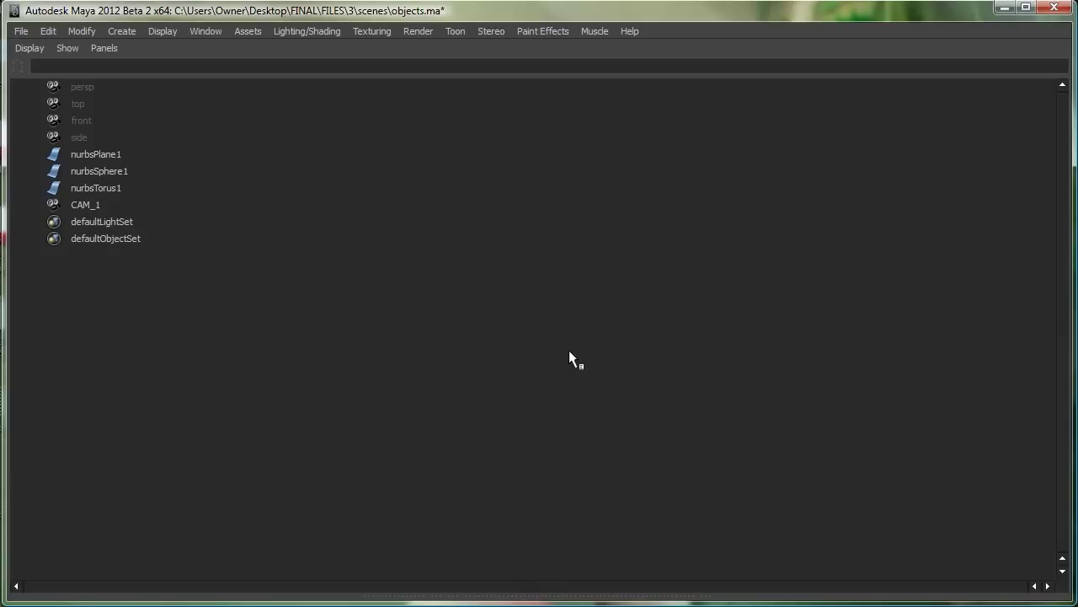
pyautogui.press('space')
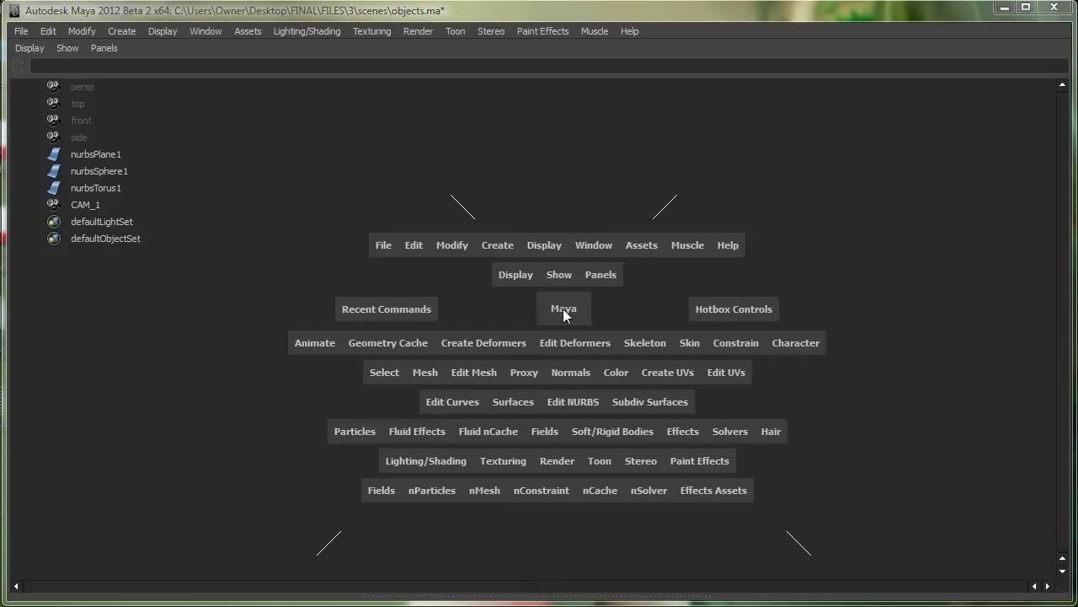
pyautogui.moveTo(563, 312); pyautogui.dragTo(560, 268)
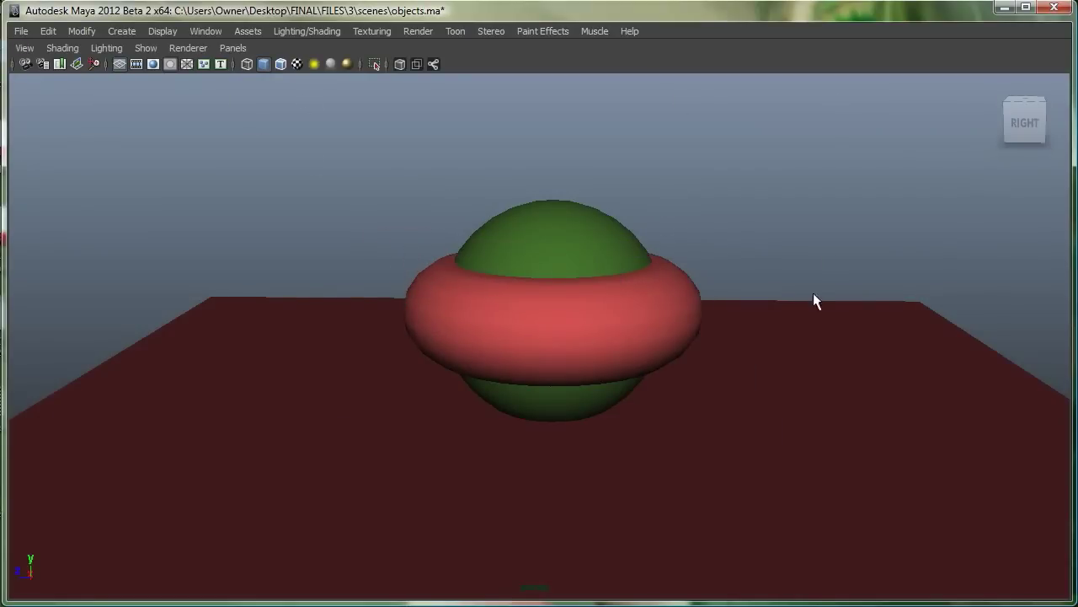
# Show the Tool Box and the Status Line again from the hotbox's east-zone marking menu
pyautogui.press('space')
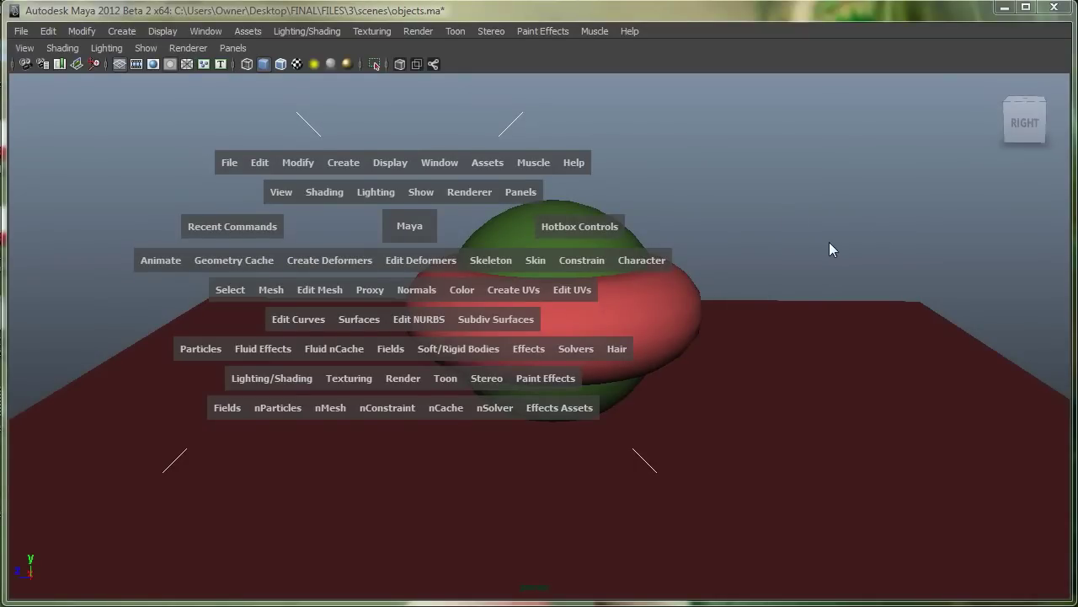
pyautogui.click(814, 259)
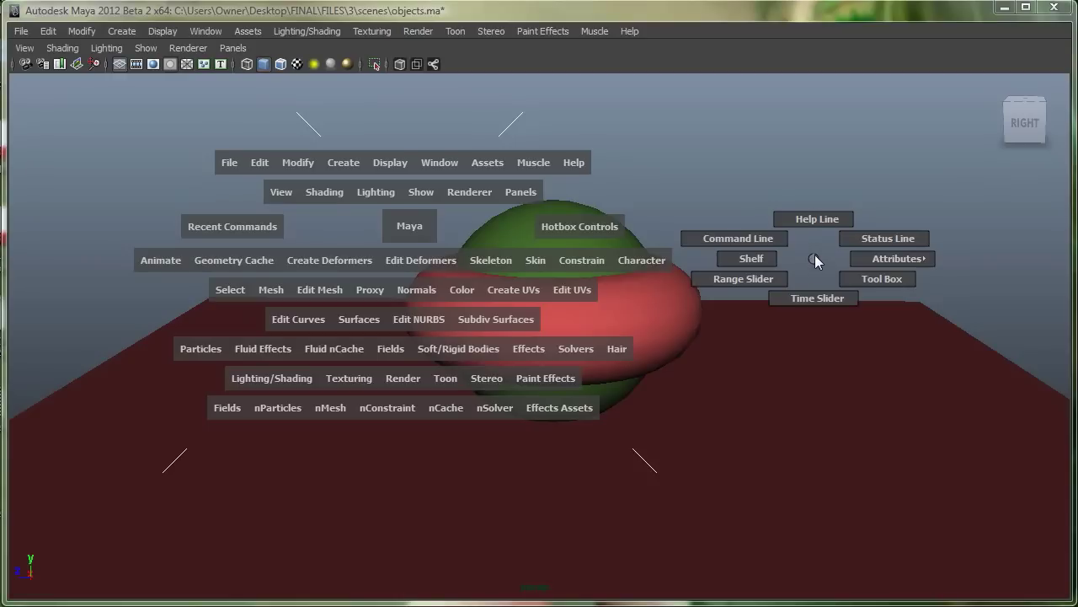
pyautogui.moveTo(819, 268); pyautogui.dragTo(851, 281)
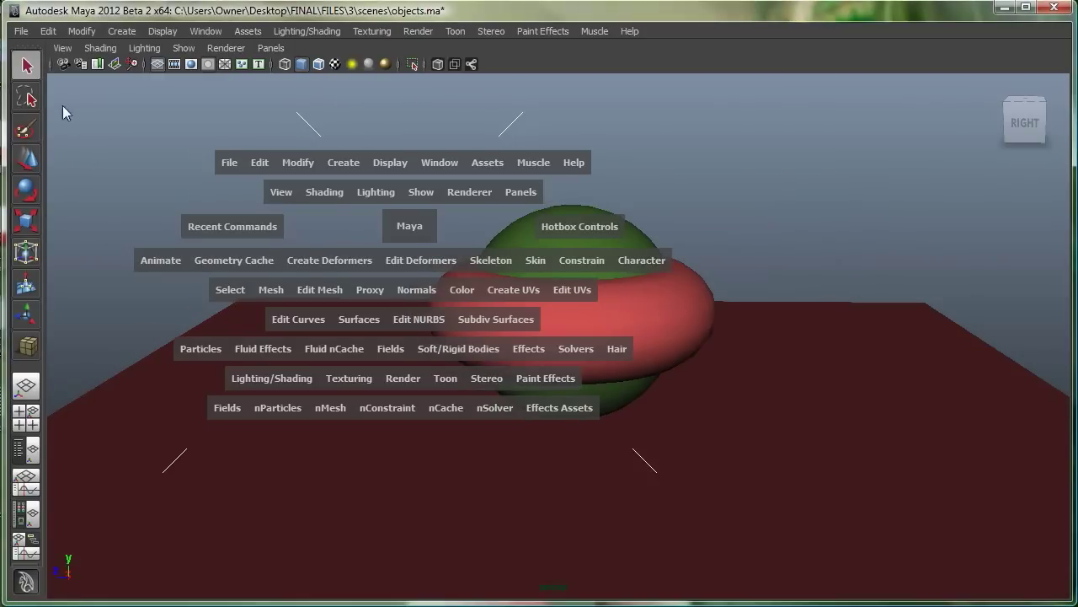
pyautogui.moveTo(816, 223); pyautogui.dragTo(857, 203)
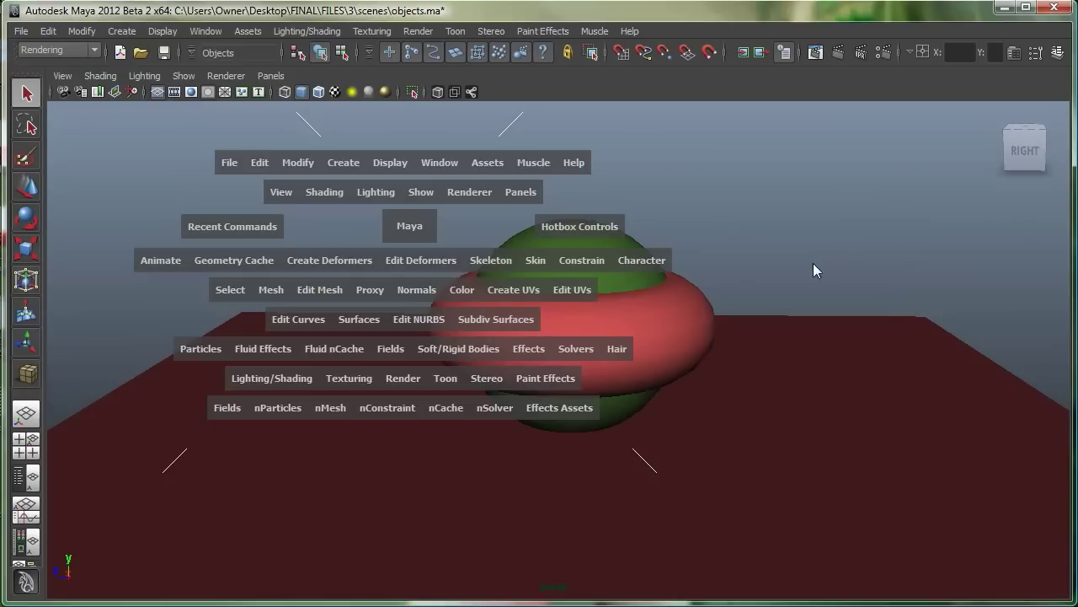
pyautogui.moveTo(807, 263); pyautogui.dragTo(857, 245)
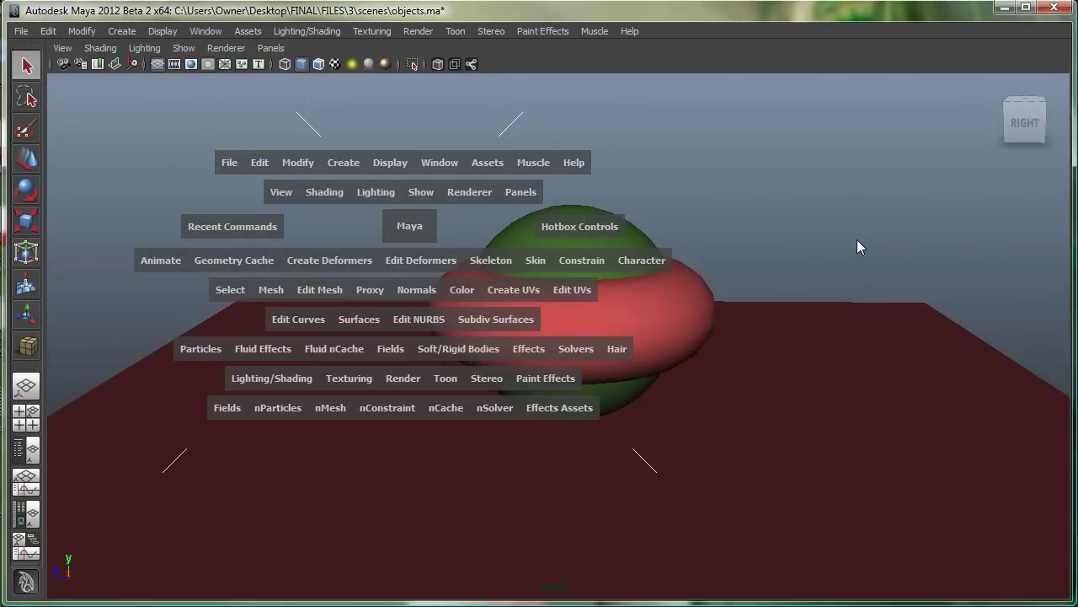